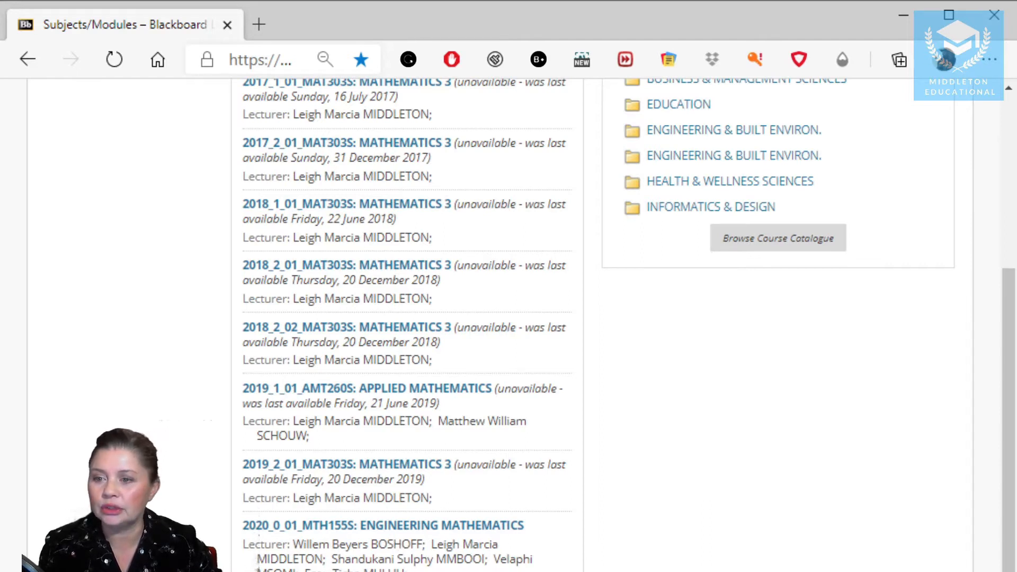
Open the 2020_0_01_MTH155S Engineering Mathematics course and go to its Needs Marking page.
click(371, 525)
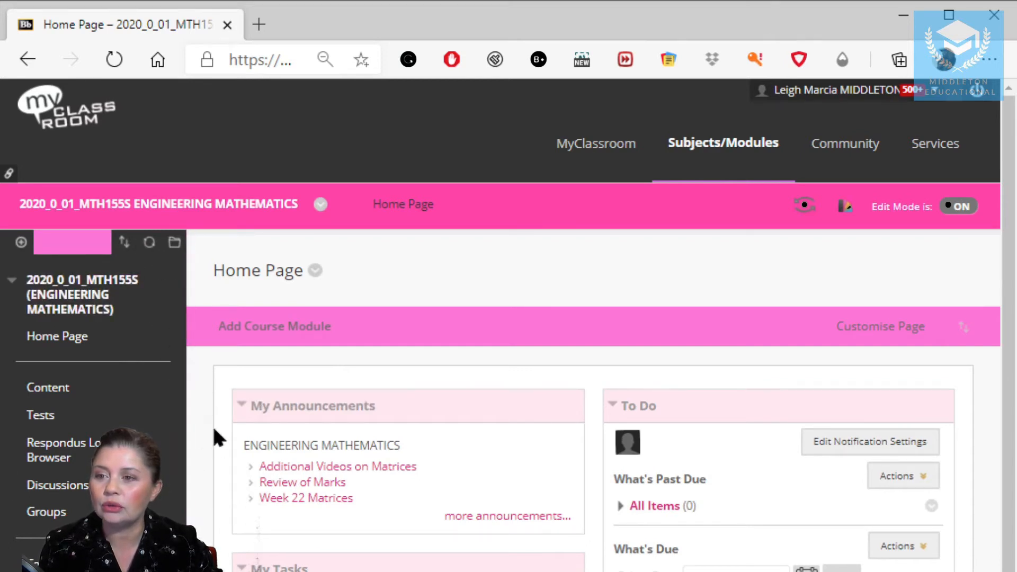
scroll(212, 424, down, 5)
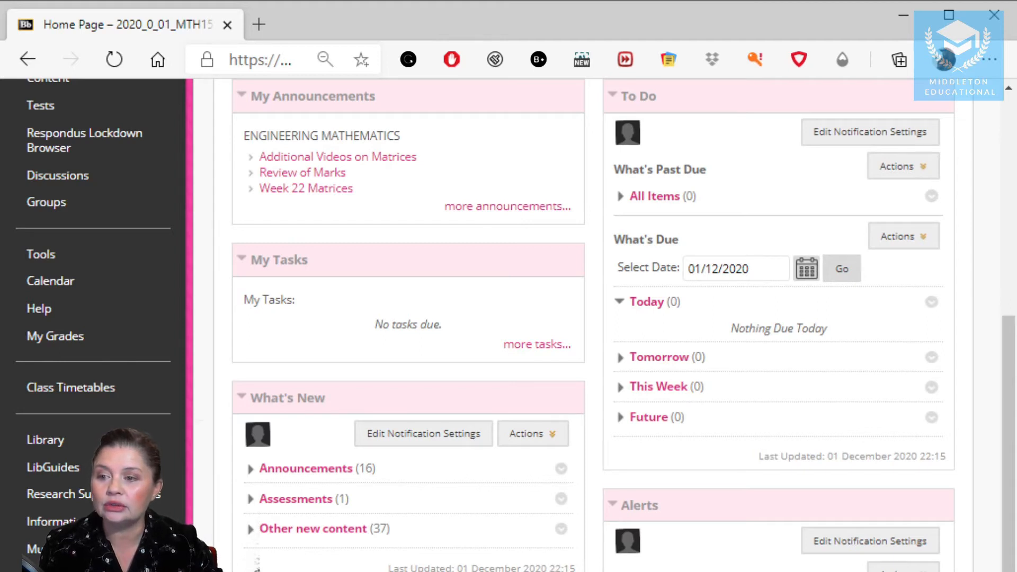
click(670, 567)
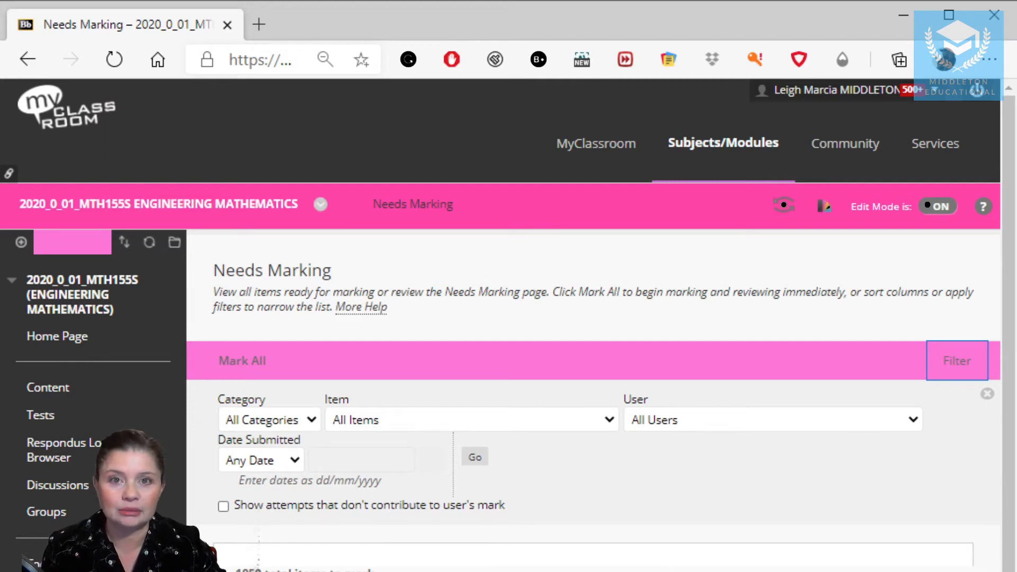
Look over the list of items that need marking and open the course's Full Grade Centre.
scroll(593, 323, down, 5)
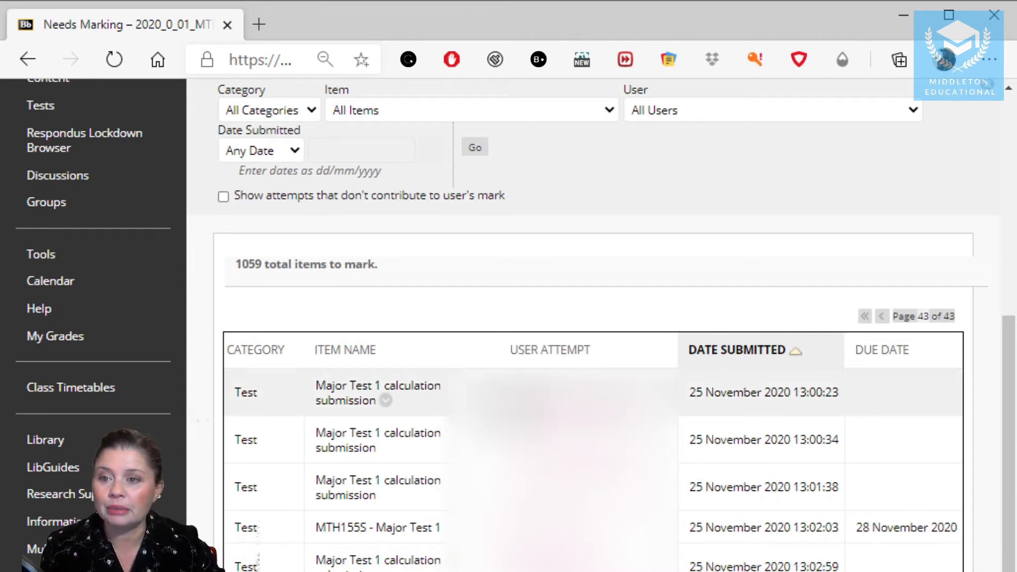
scroll(514, 427, up, 5)
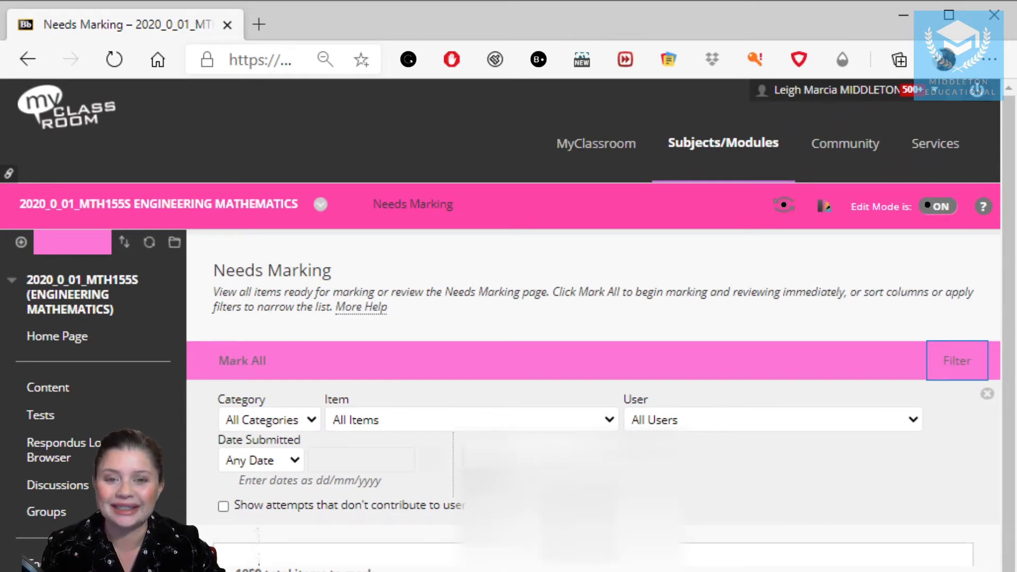
scroll(583, 371, down, 4)
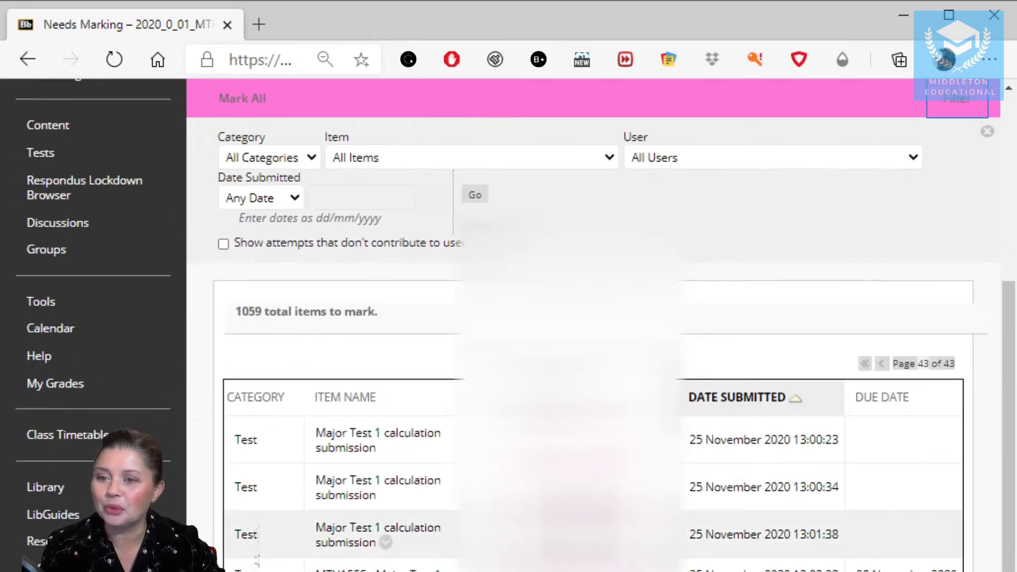
scroll(583, 327, down, 1)
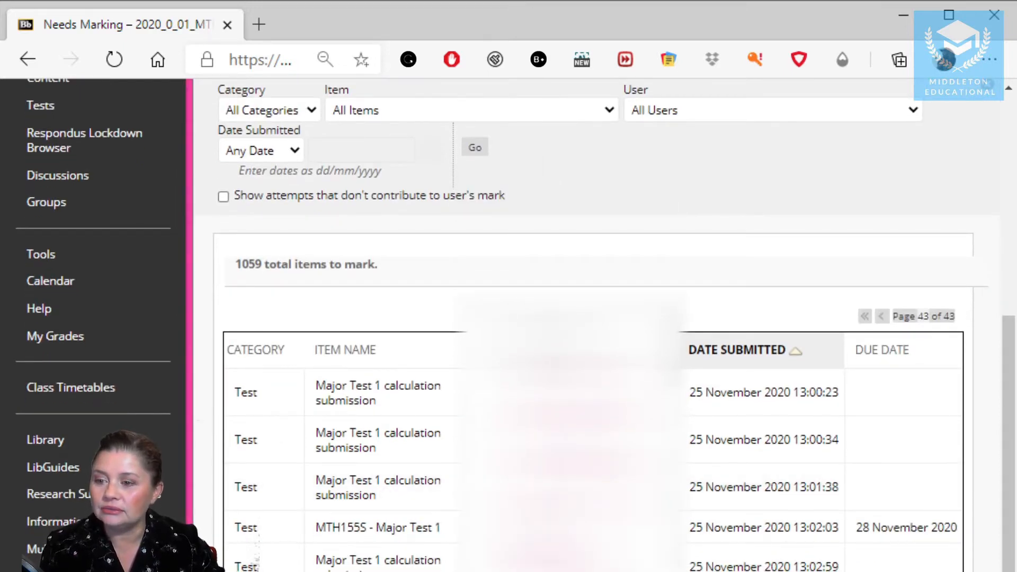
click(476, 525)
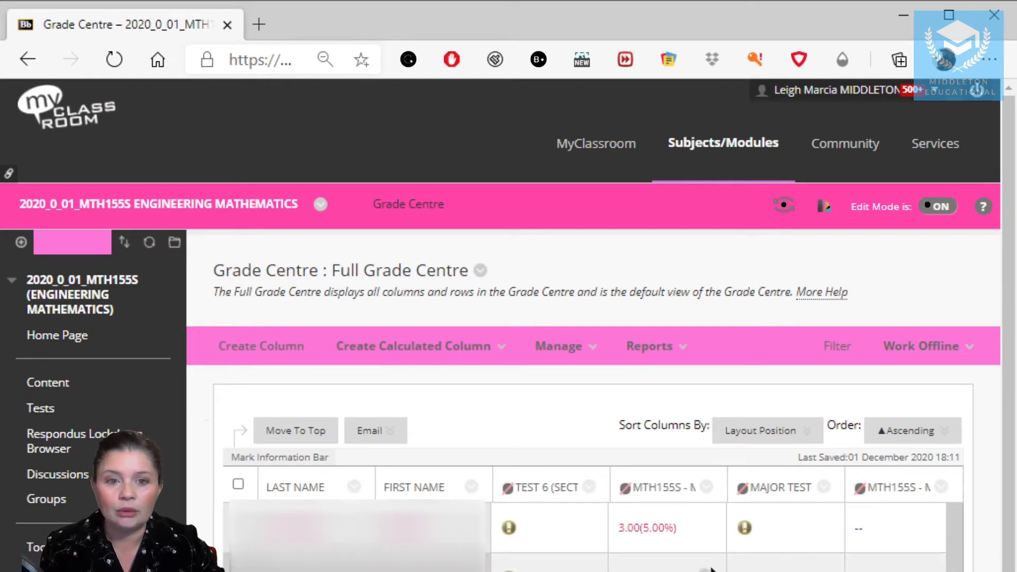
Open the fourth listed student's 24/11/20 attempt, marked 6.00 (10.00%), in the first MTH155S test column for marking.
scroll(710, 563, down, 5)
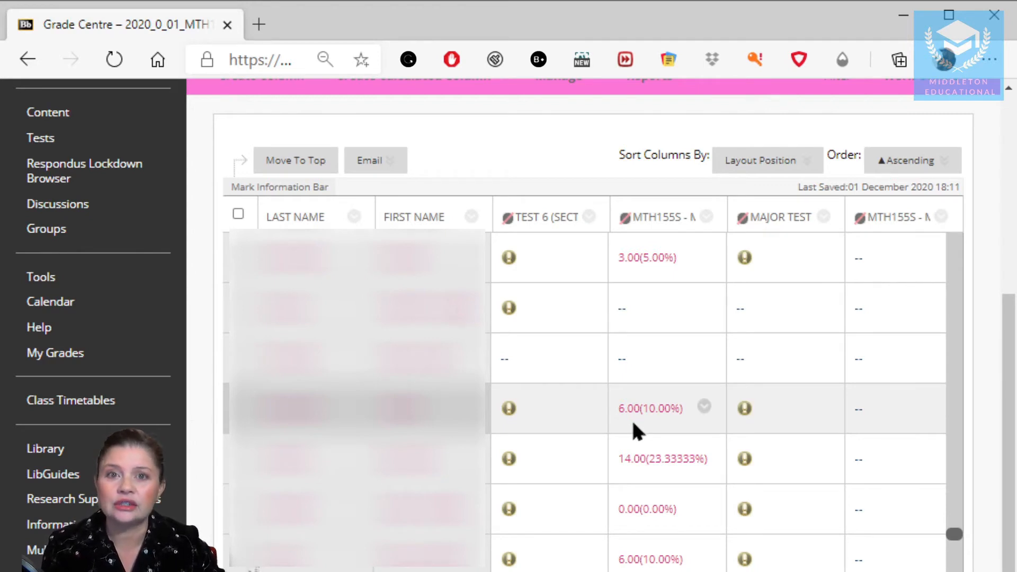
click(704, 408)
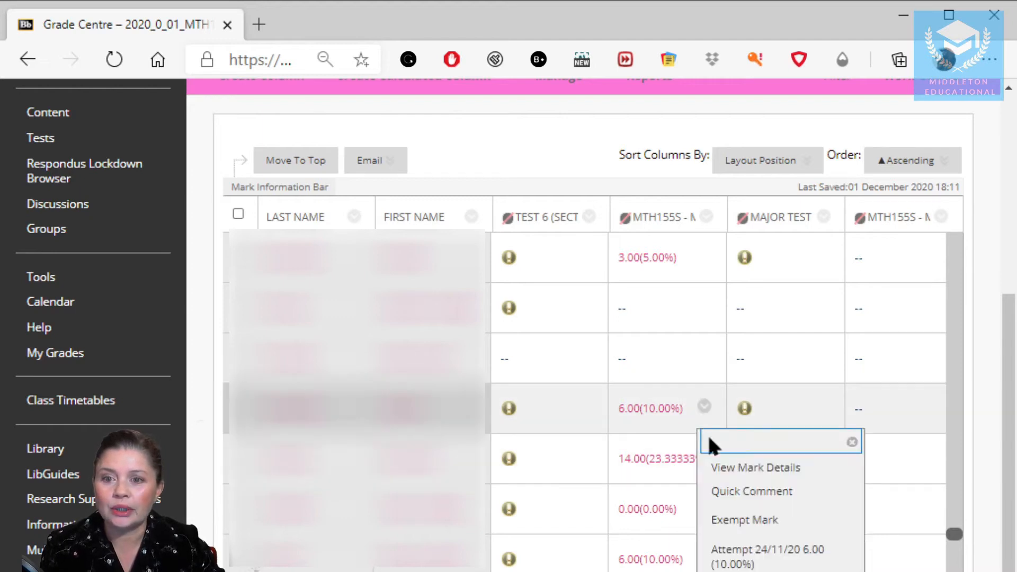
click(722, 555)
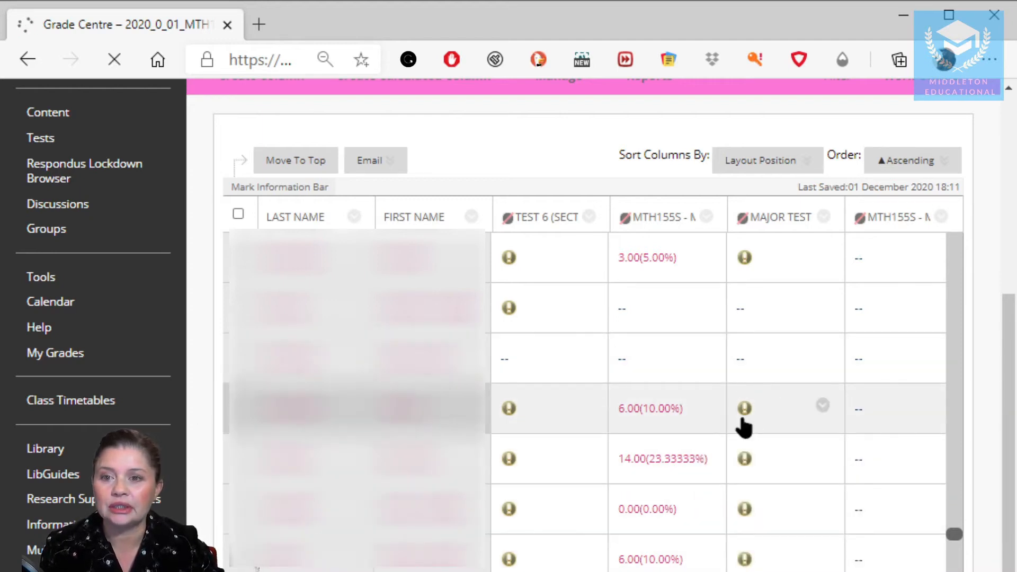
Examine the test attempt's instructions and compare the given answer with the correct answer for Question 1.
scroll(799, 548, down, 5)
scroll(799, 546, down, 5)
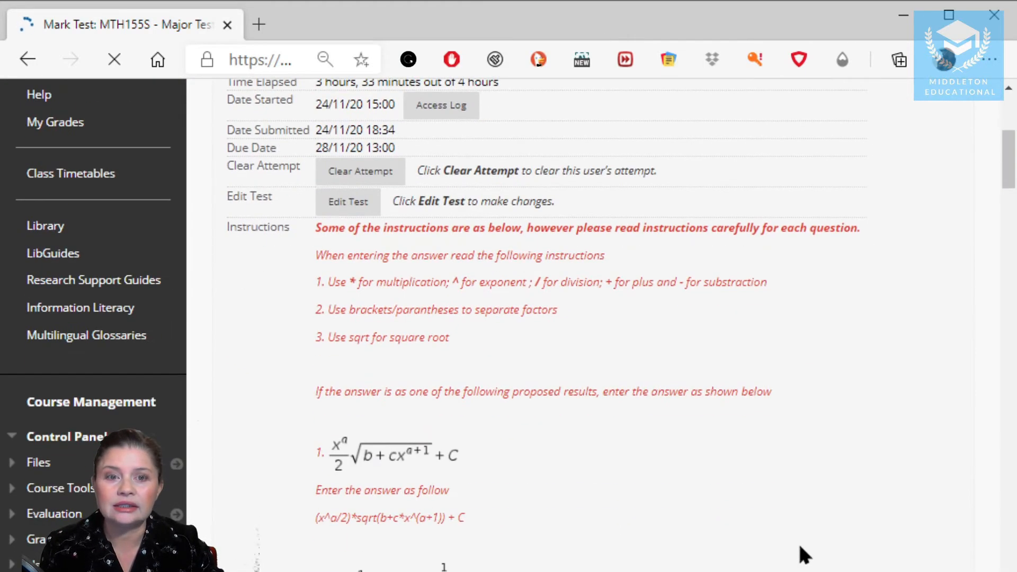
scroll(798, 546, down, 7)
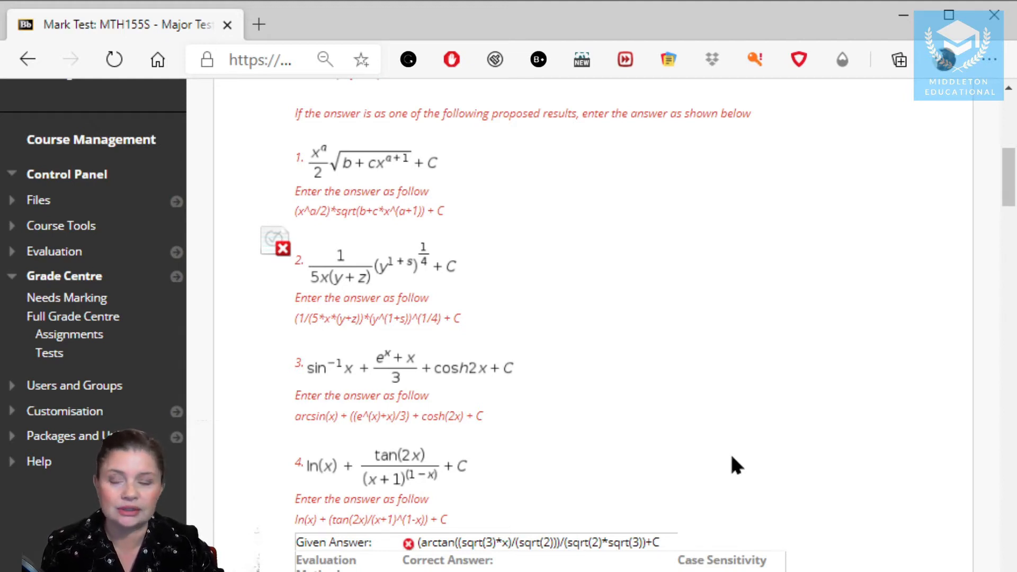
scroll(720, 418, down, 5)
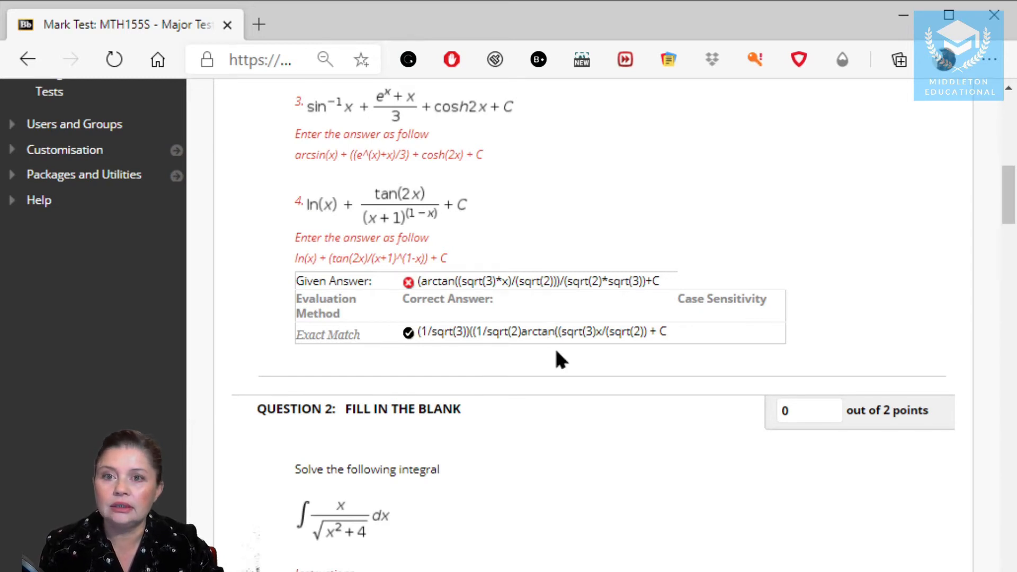
scroll(555, 350, up, 4)
scroll(556, 351, down, 4)
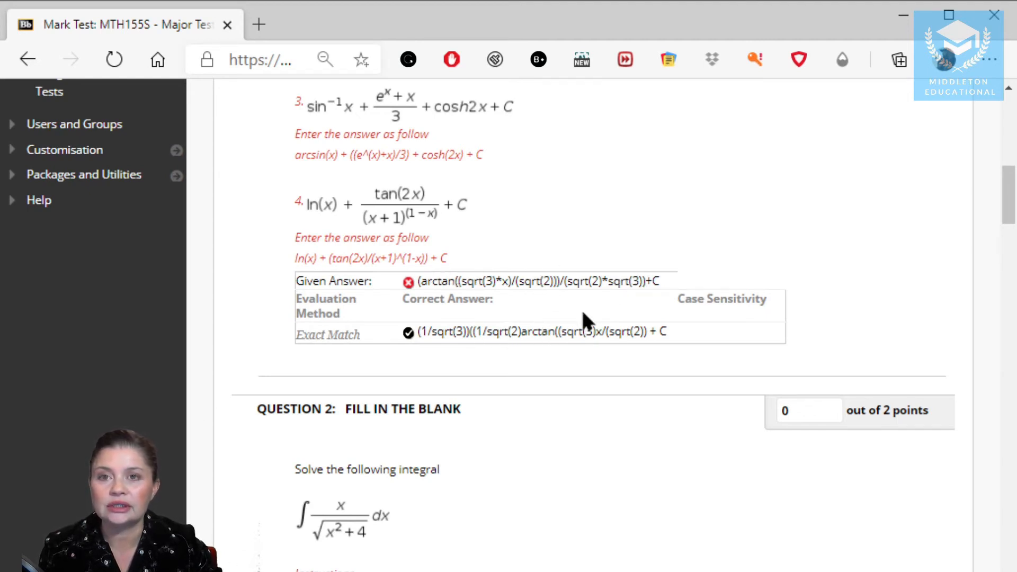
scroll(607, 370, up, 8)
scroll(609, 382, down, 11)
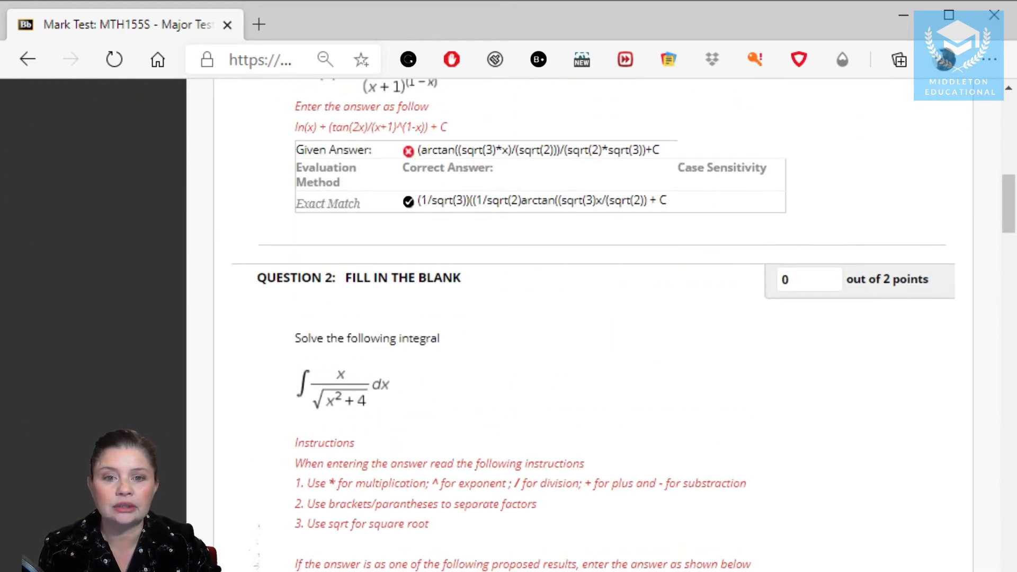
Return to the Full Grade Centre and open the same student's 24/11/20 attempt in the Major Test calculation submission column.
key(F5)
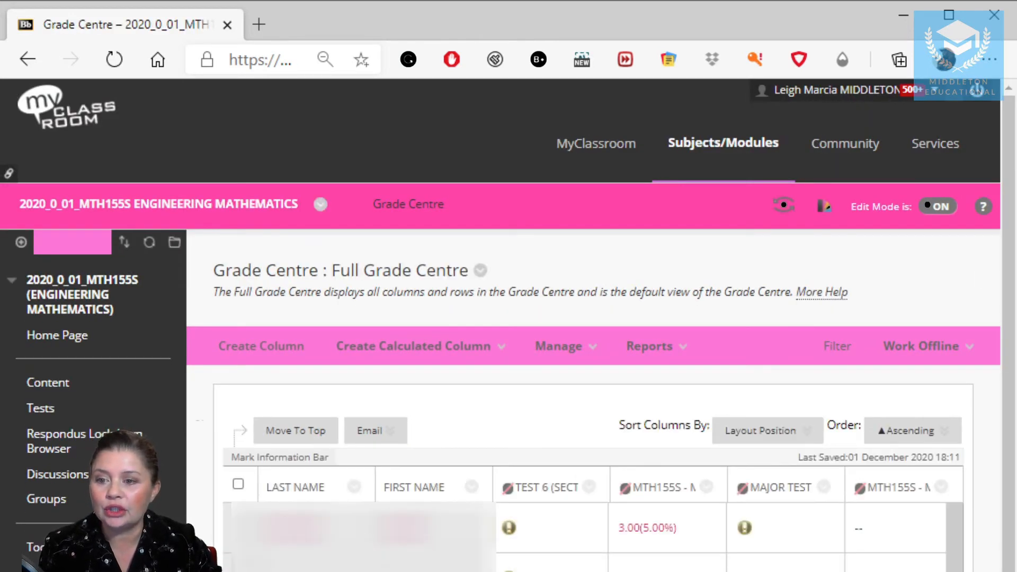
scroll(767, 545, down, 5)
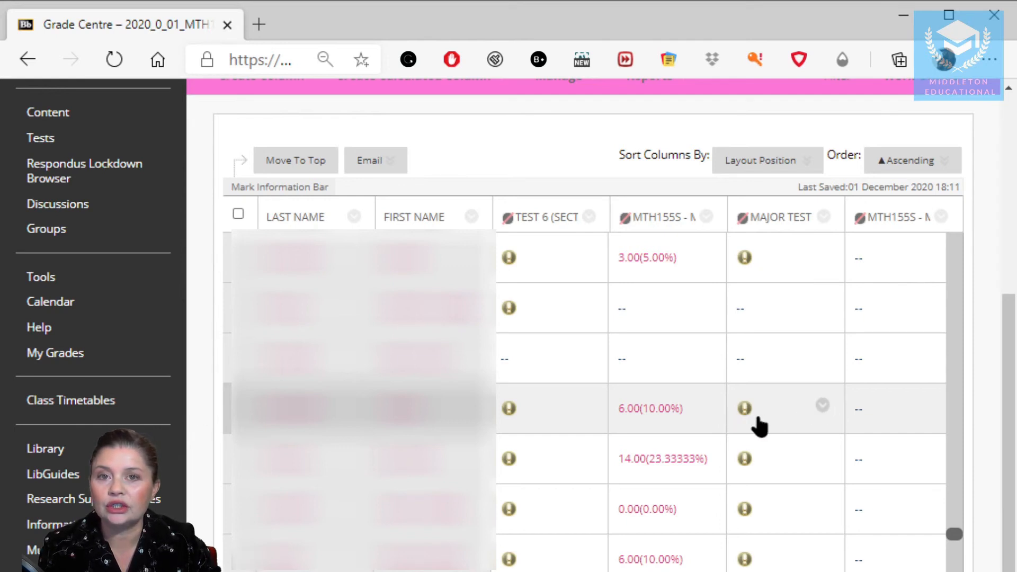
click(822, 405)
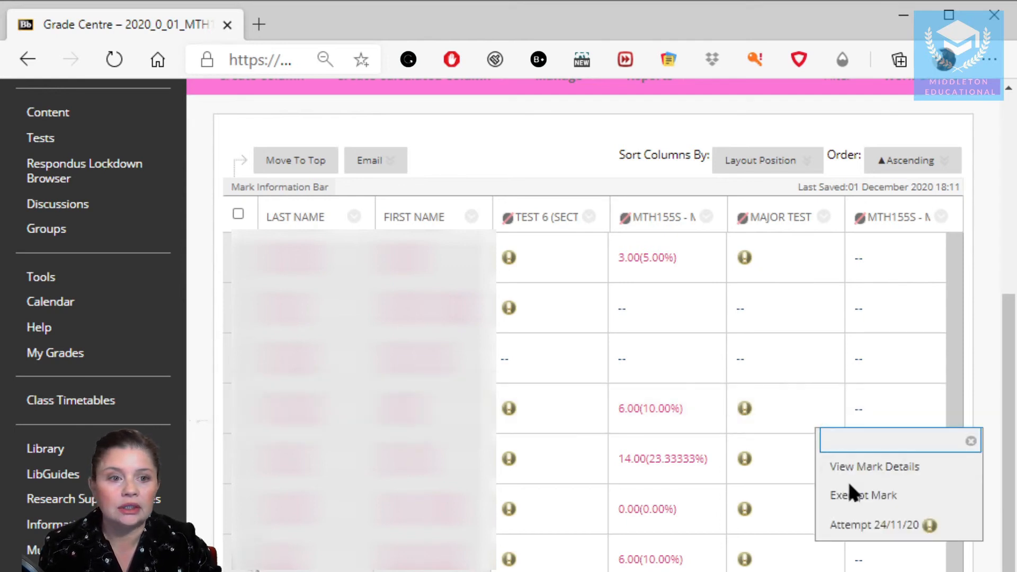
click(848, 530)
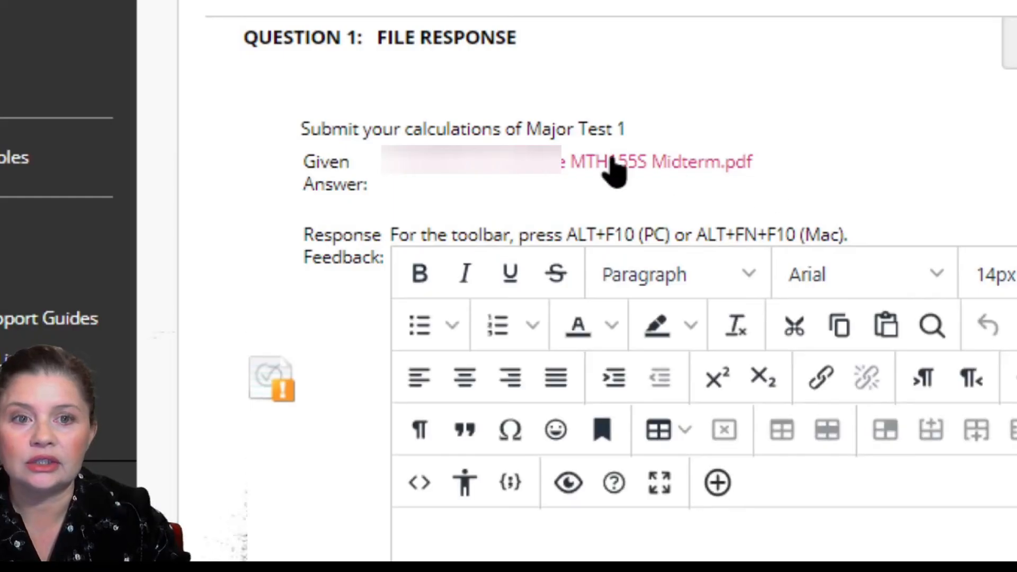
Open the student's submitted MTH155S Midterm PDF and examine the handwritten working for Question 1.
click(564, 162)
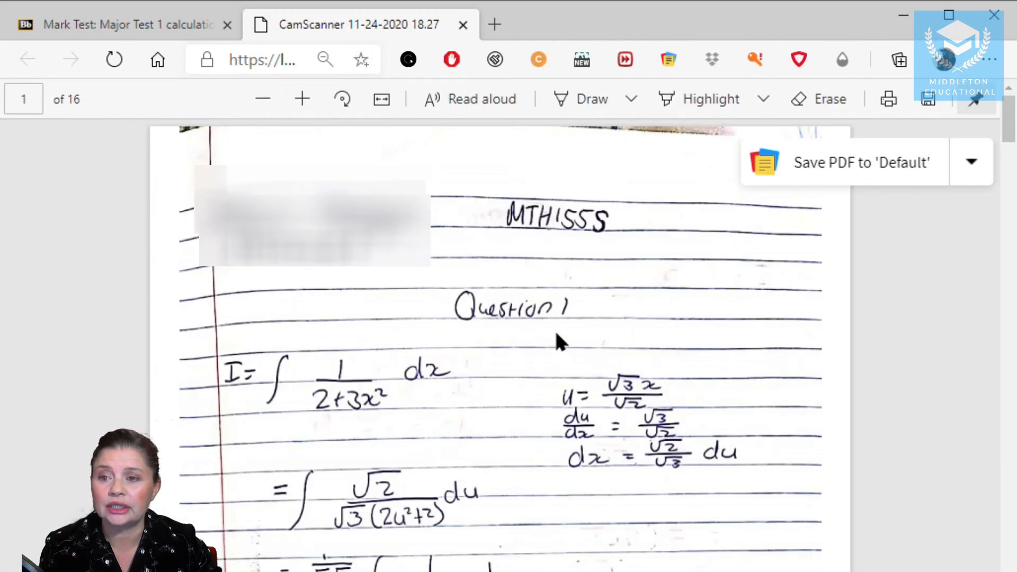
scroll(512, 373, down, 6)
scroll(514, 380, down, 1)
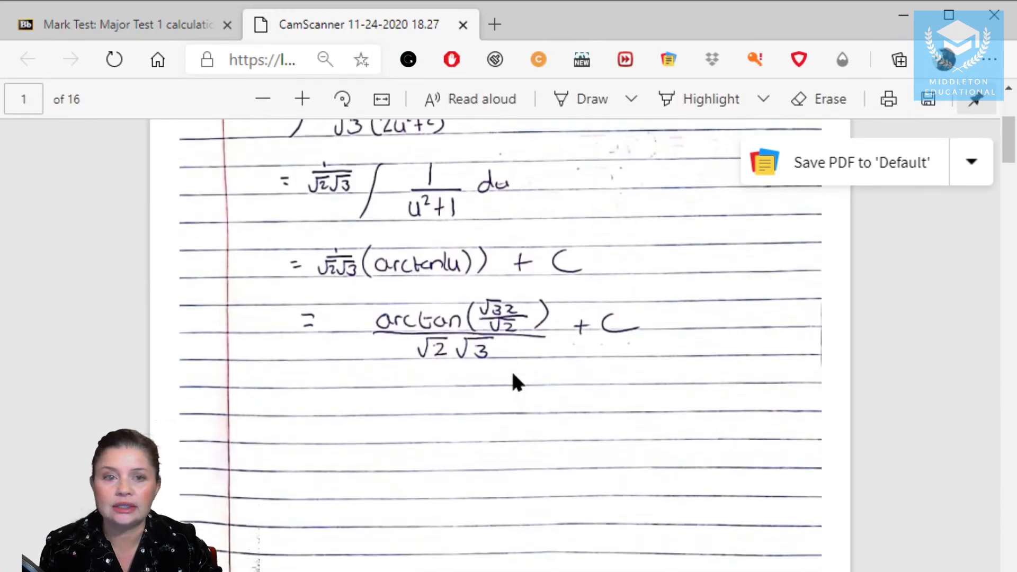
scroll(471, 302, up, 4)
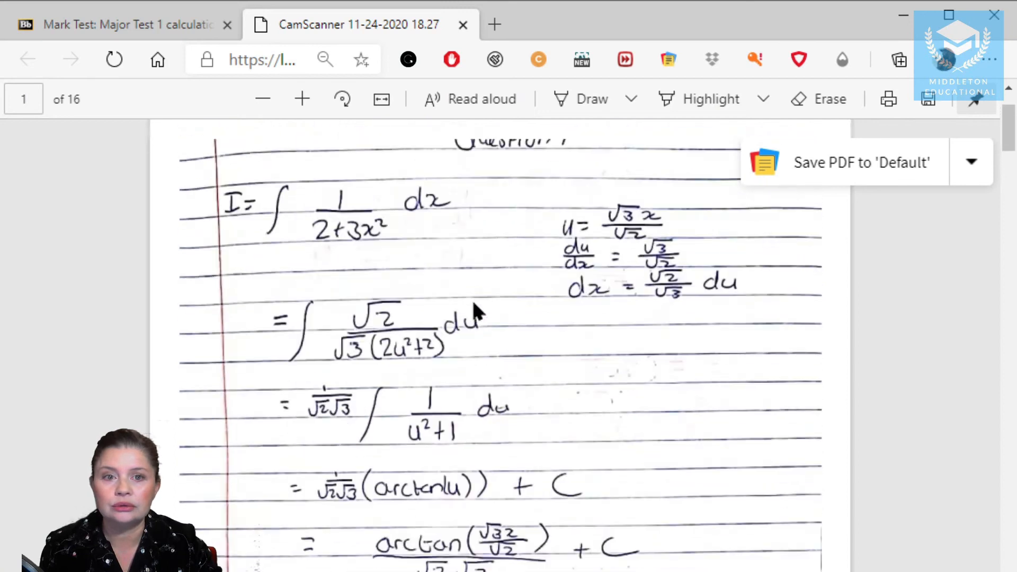
scroll(472, 310, down, 4)
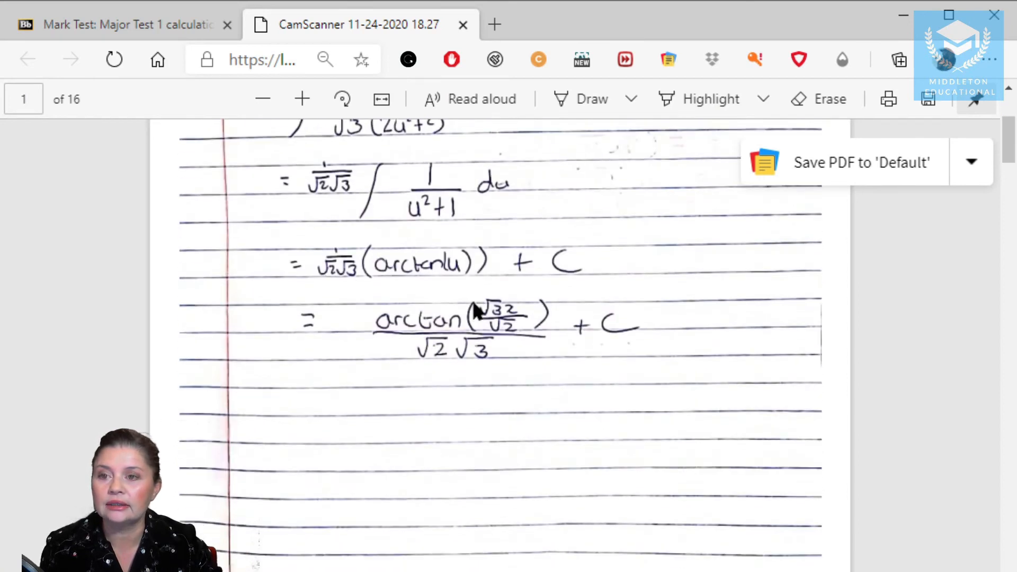
scroll(475, 310, up, 4)
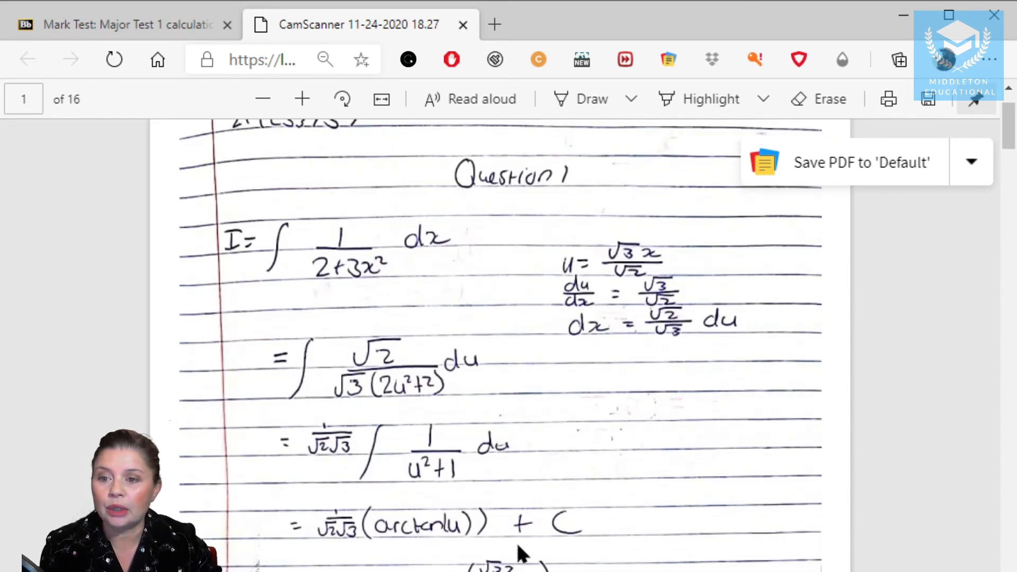
scroll(454, 408, down, 4)
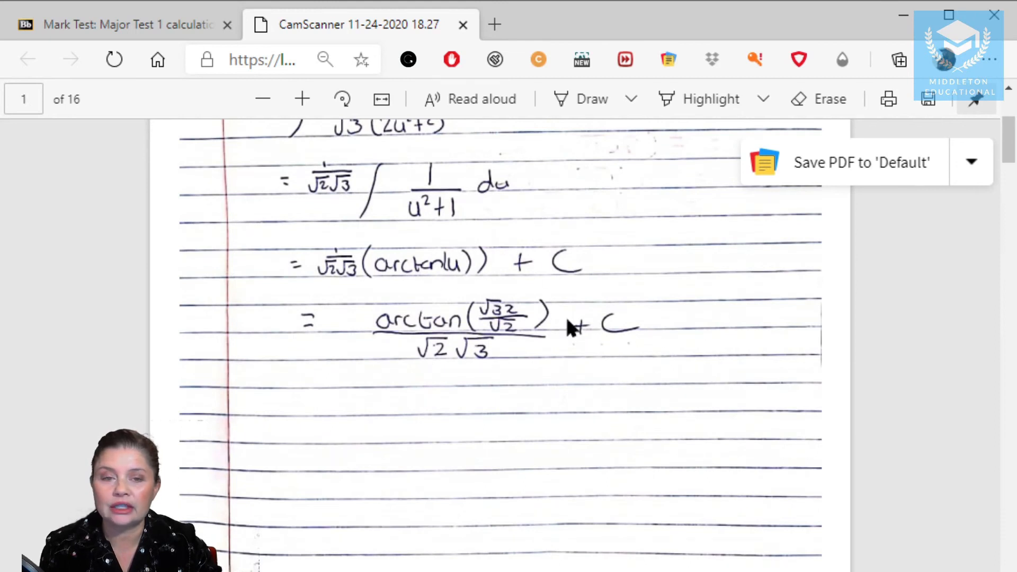
Examine the handwritten working for Question 2 on the second page of the submitted PDF.
scroll(478, 366, down, 10)
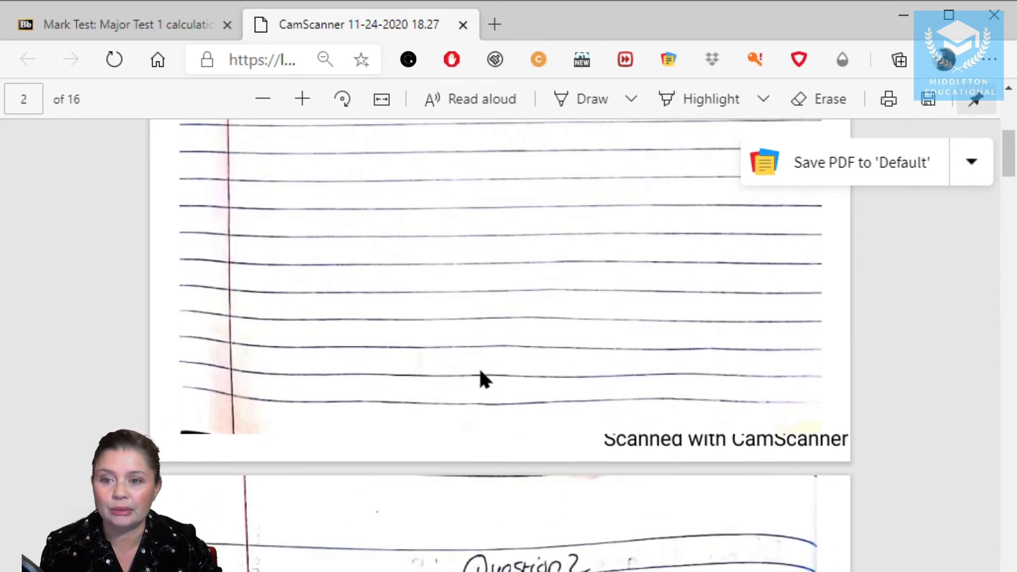
scroll(482, 377, down, 2)
scroll(482, 378, up, 2)
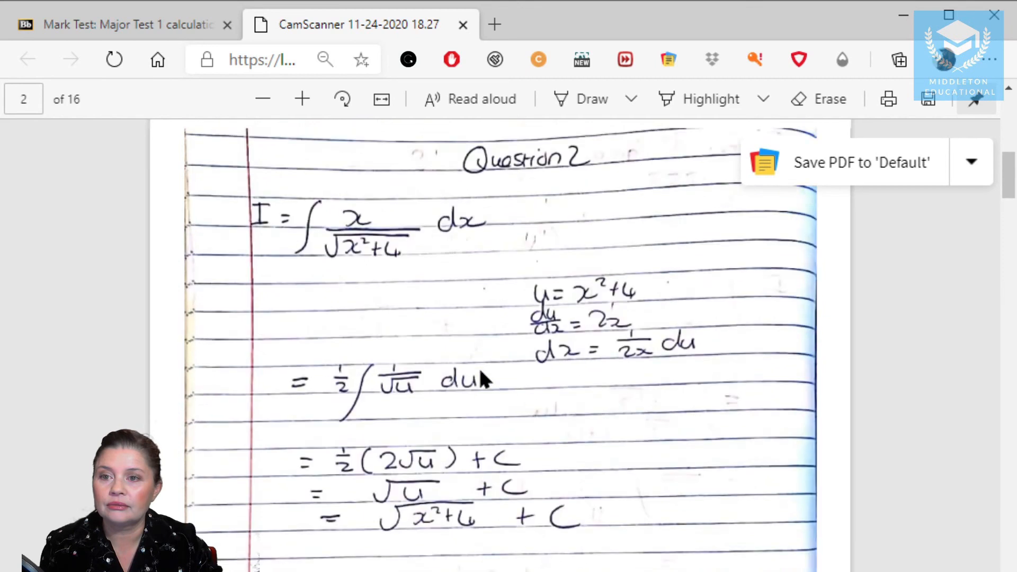
scroll(482, 378, down, 6)
scroll(480, 372, up, 7)
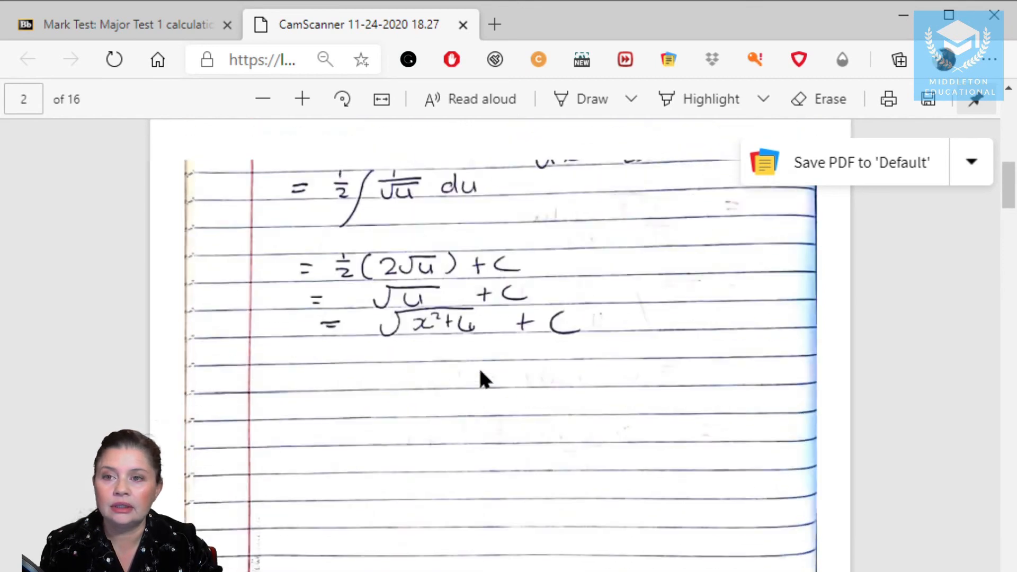
scroll(484, 379, up, 1)
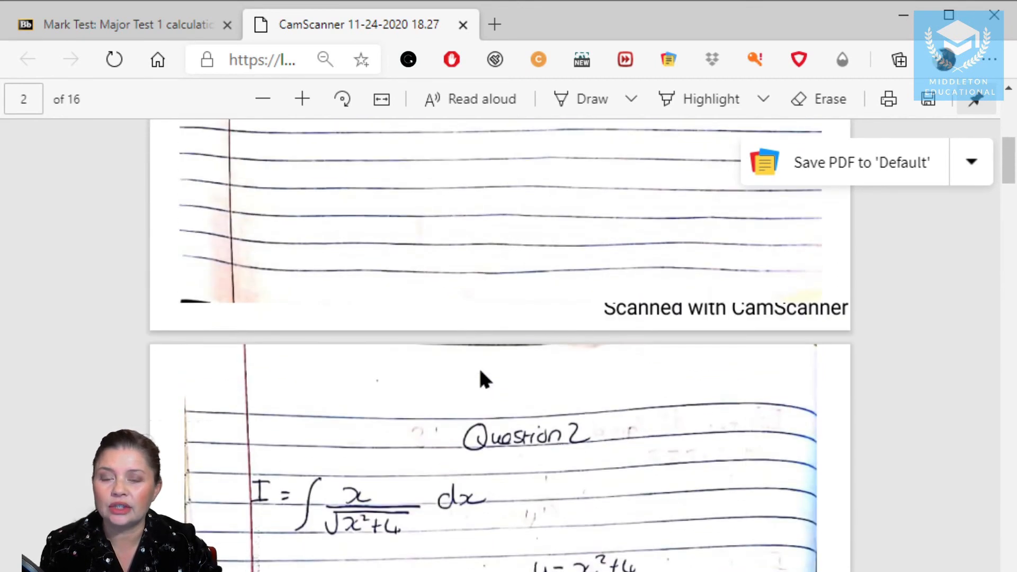
scroll(485, 379, down, 3)
Check the submission's marking page, then return to the PDF and review the working for Questions 1 and 2 again.
click(151, 23)
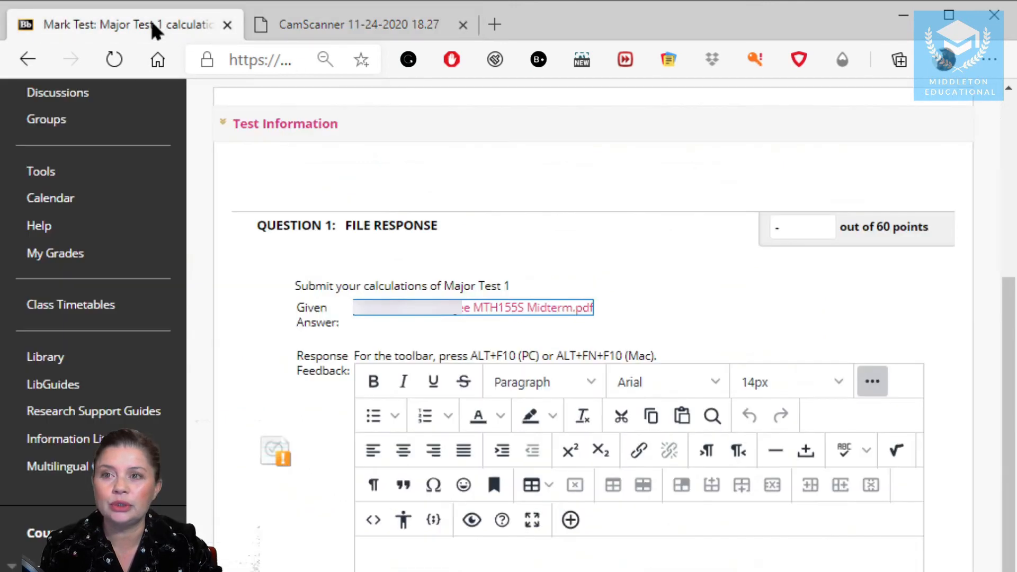
click(358, 26)
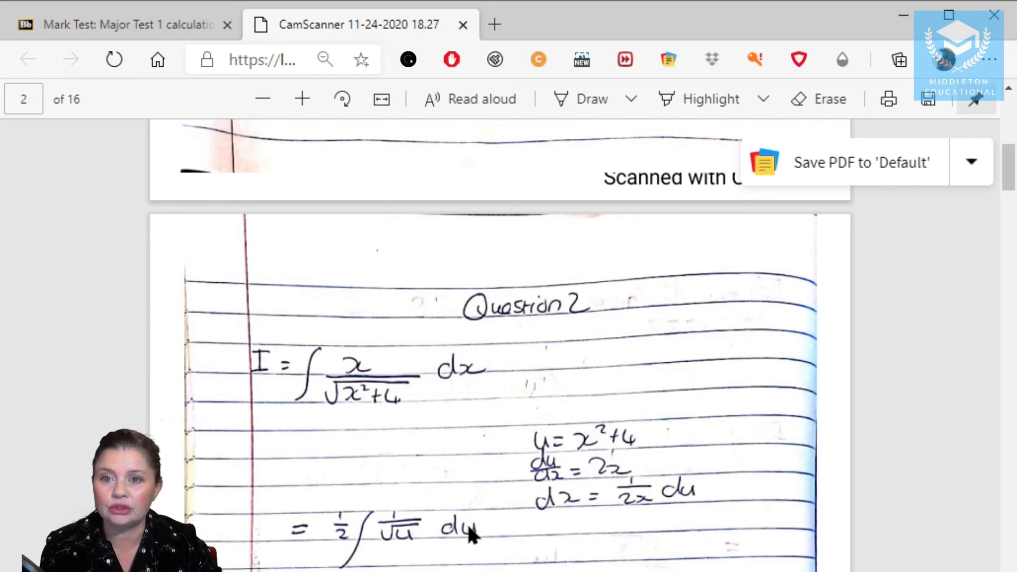
scroll(469, 529, up, 5)
scroll(469, 529, down, 10)
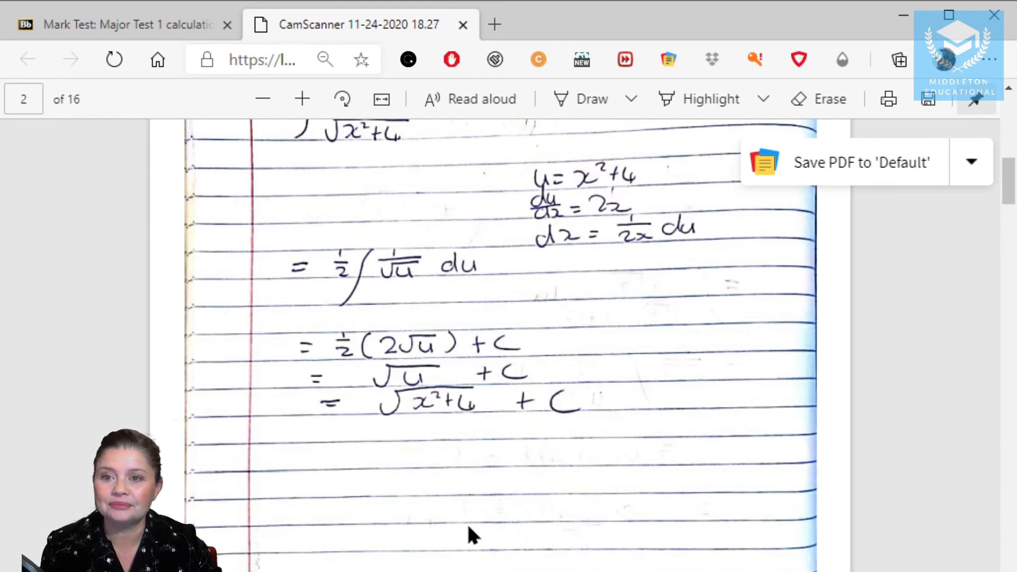
scroll(468, 527, up, 10)
scroll(469, 527, up, 3)
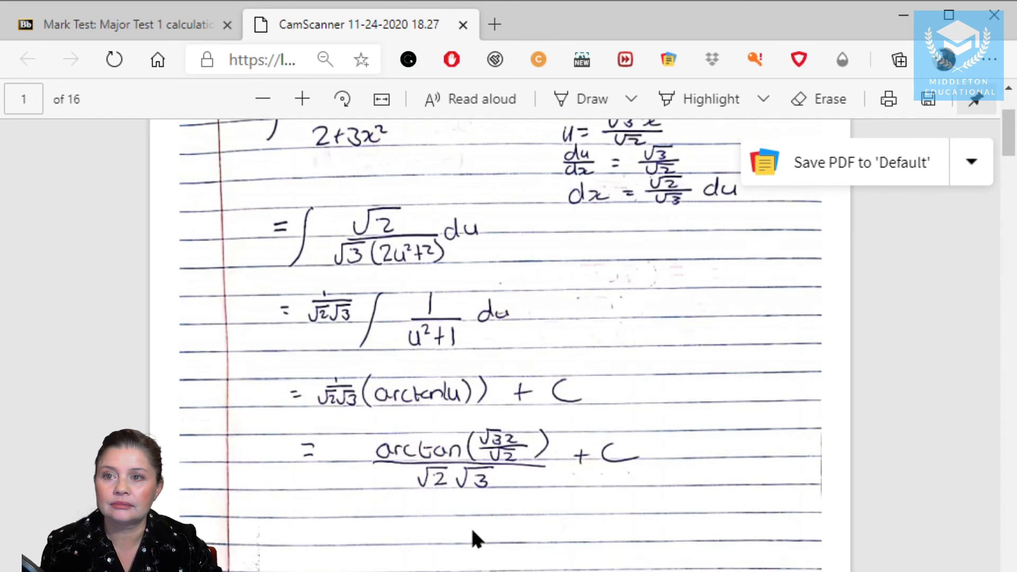
scroll(471, 527, up, 5)
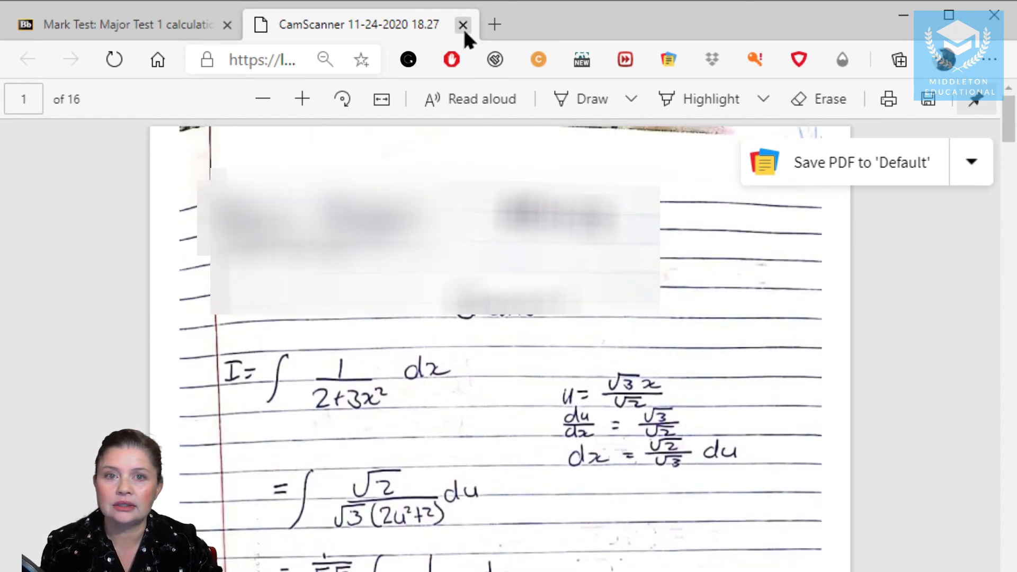
Close the submitted PDF and go from the calculation attempt's marking page back to the Full Grade Centre.
click(463, 24)
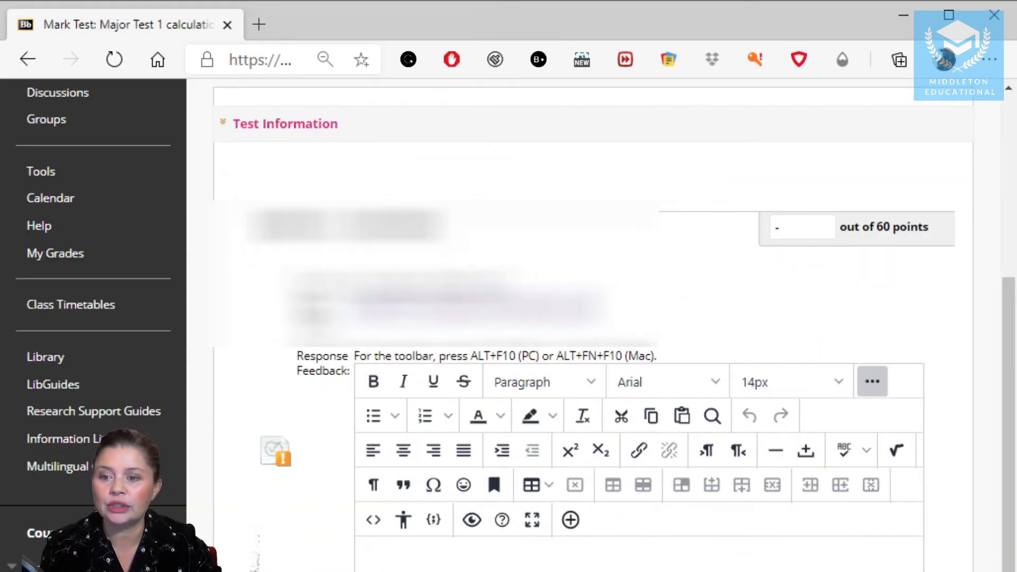
scroll(479, 458, down, 5)
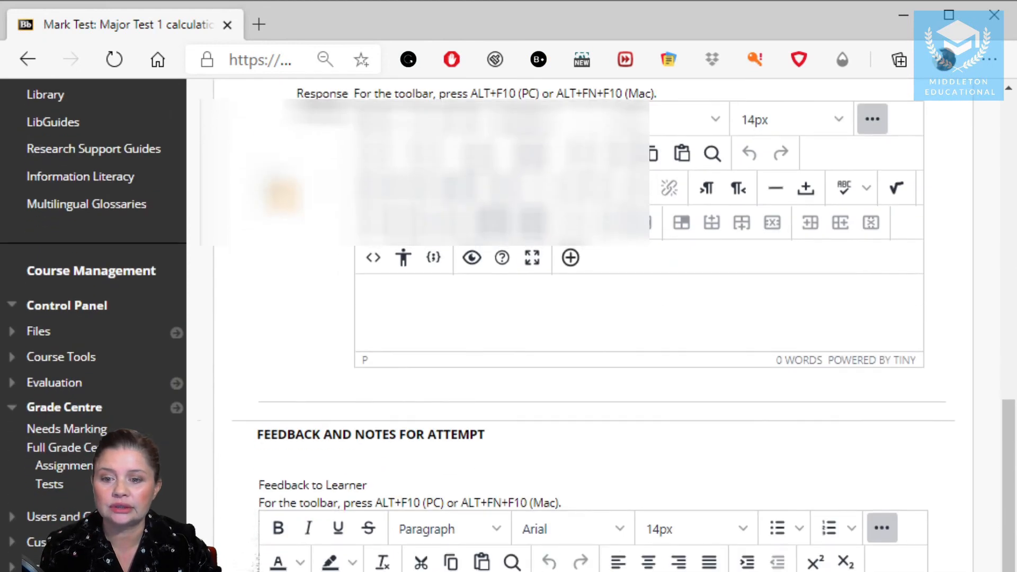
click(105, 448)
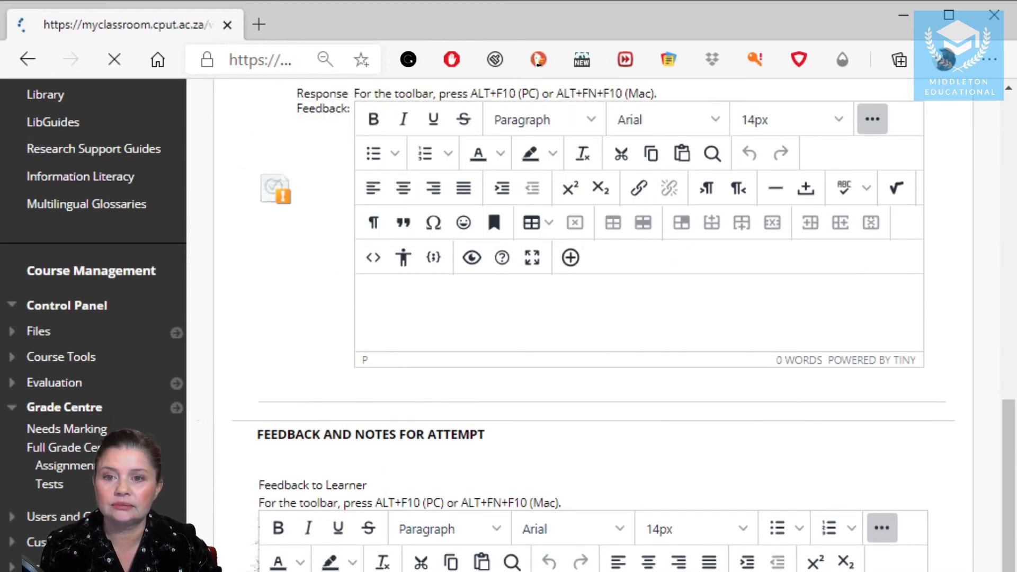